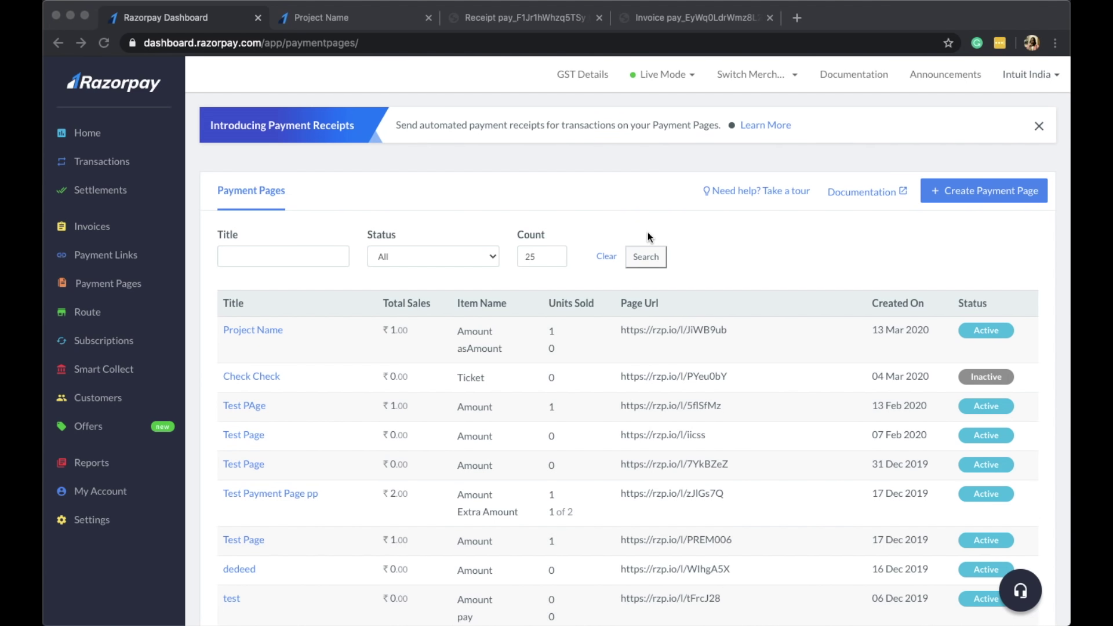
Start a new payment page from the Events and Tickets template and show its Payment Receipts settings.
left_click(996, 193)
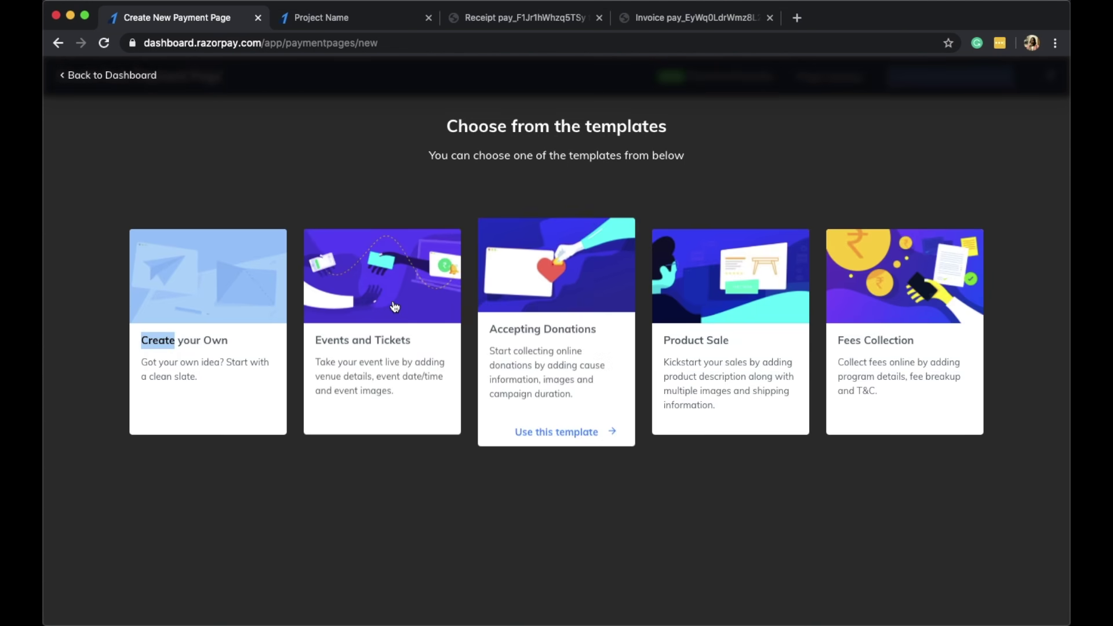
left_click(393, 305)
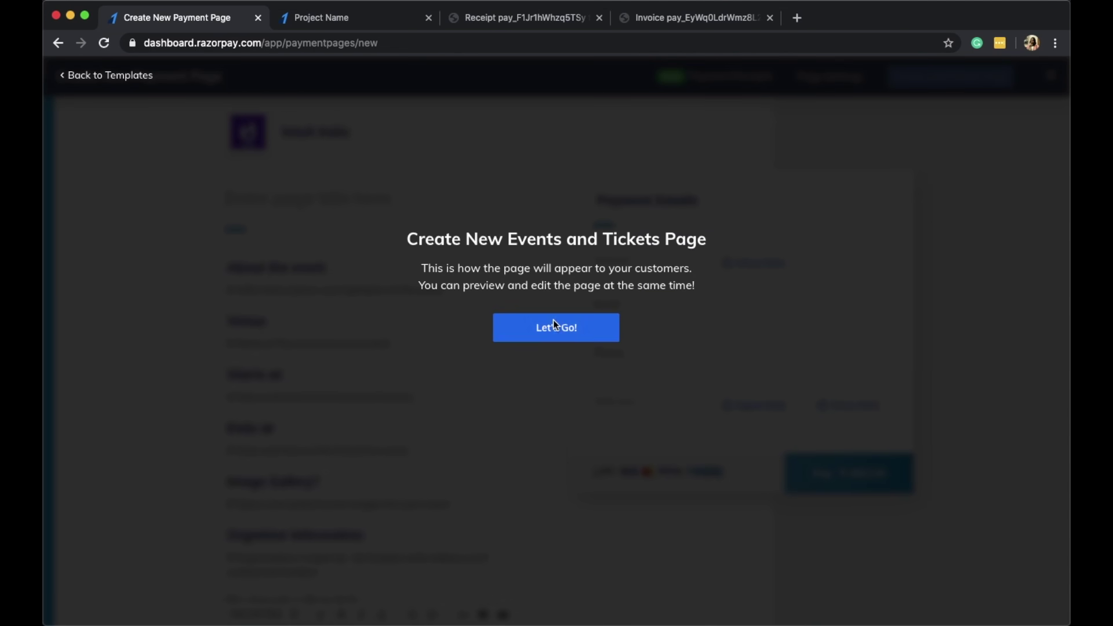
left_click(553, 326)
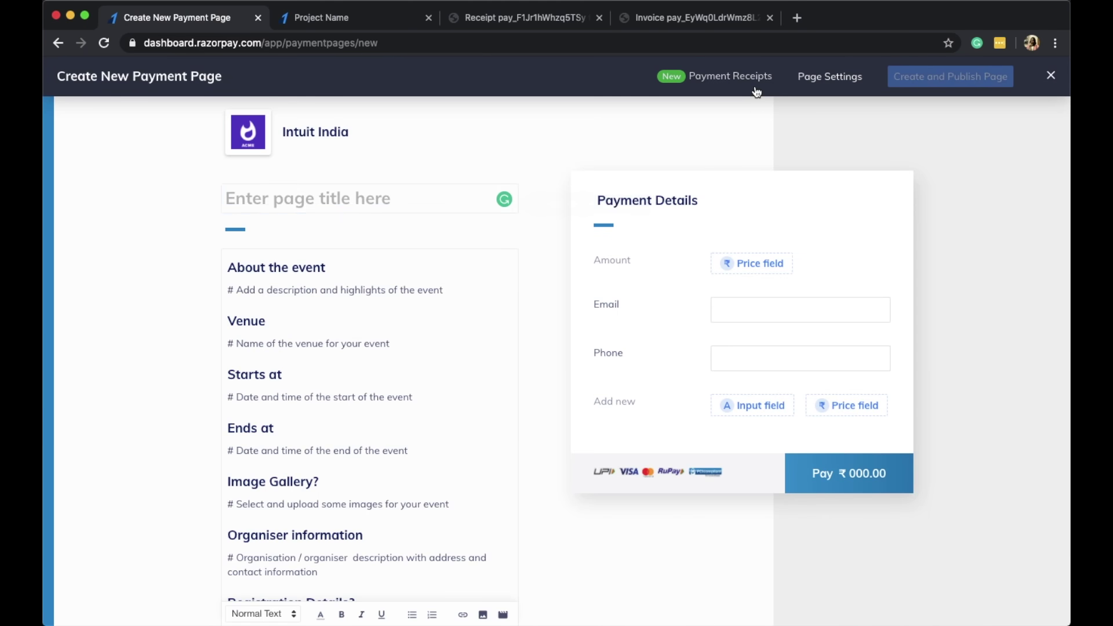
left_click(748, 78)
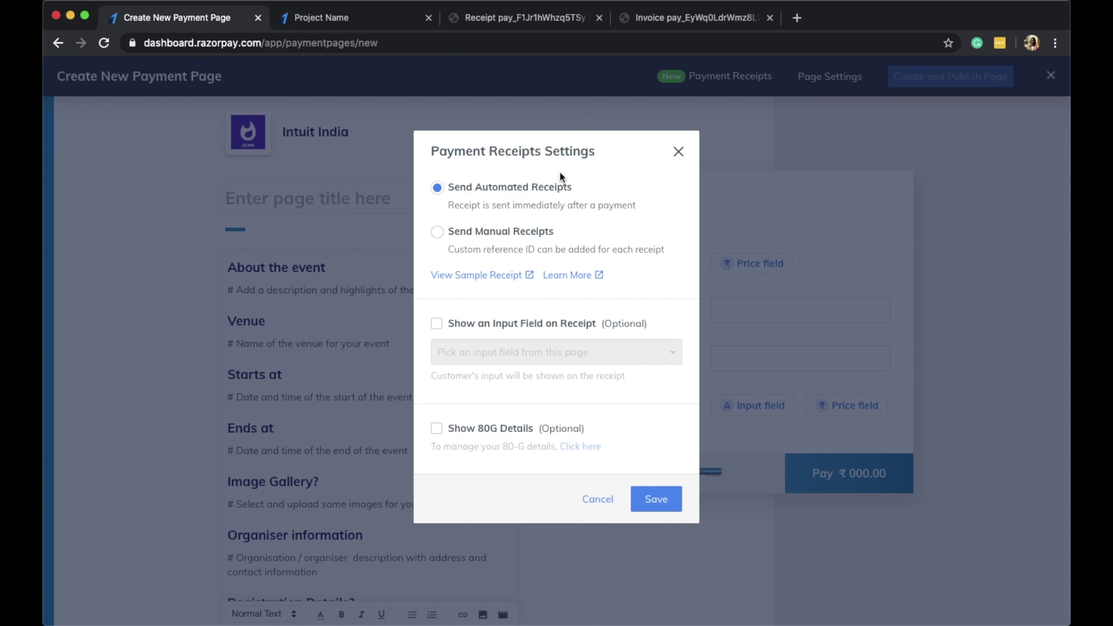
View the sample receipt PDF listing three fee items totalling ₹4.00.
left_click(520, 10)
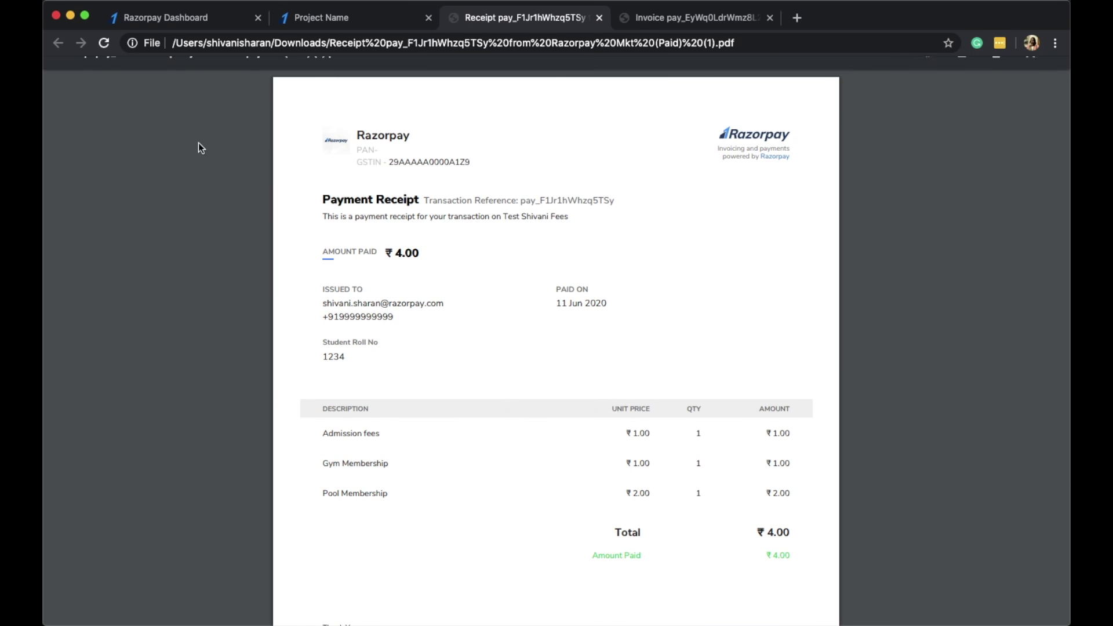
Open the Project Name payment page in the editor and show its Payment Receipts settings.
left_click(196, 22)
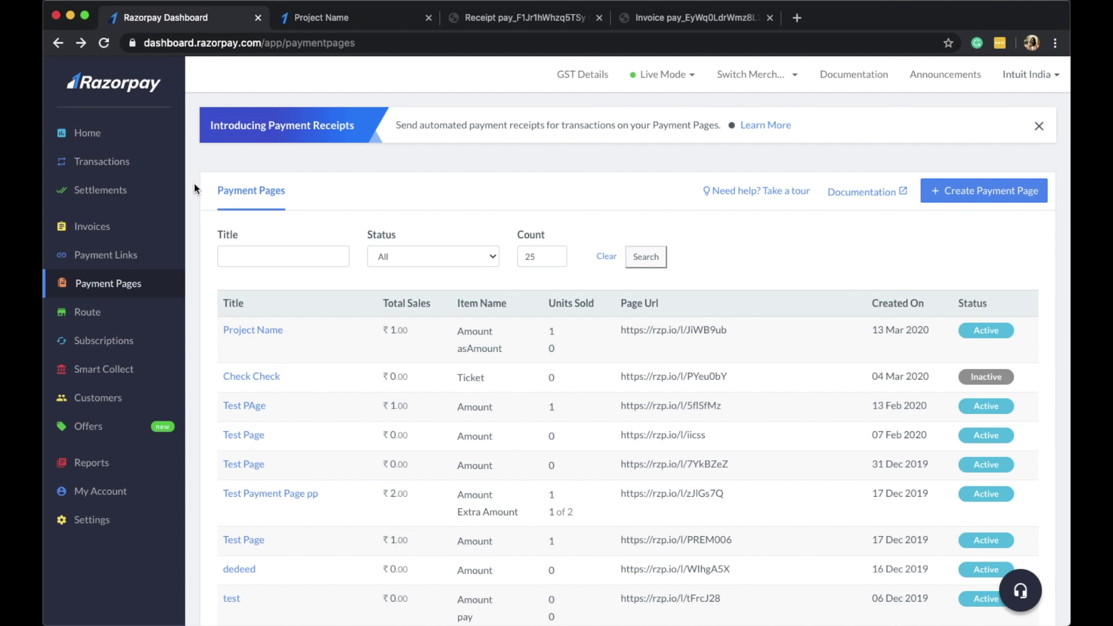
left_click(274, 332)
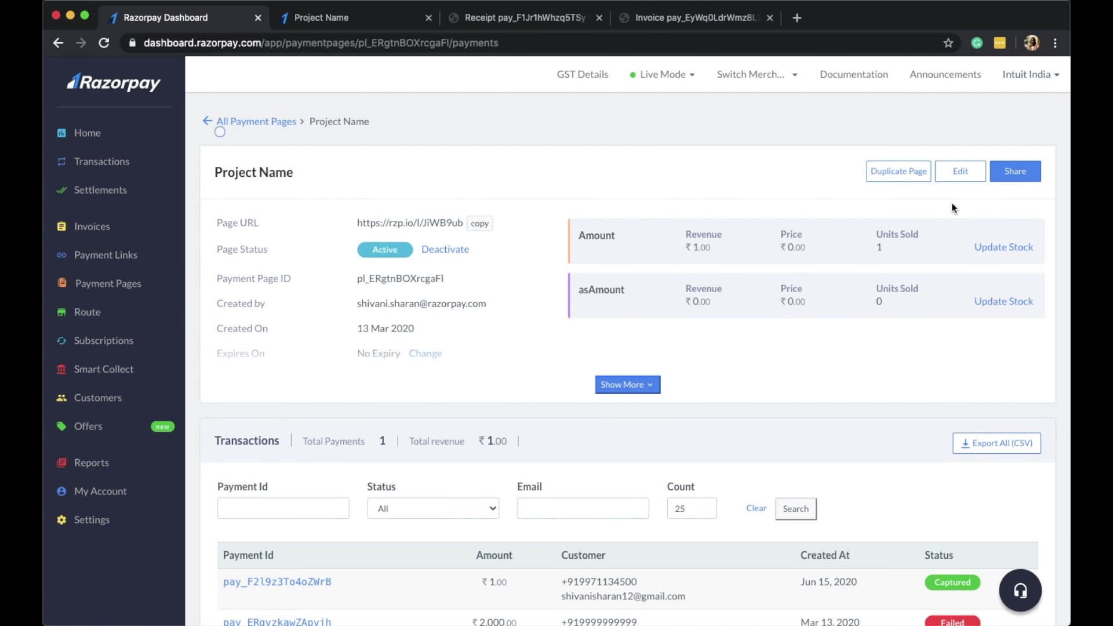
left_click(965, 171)
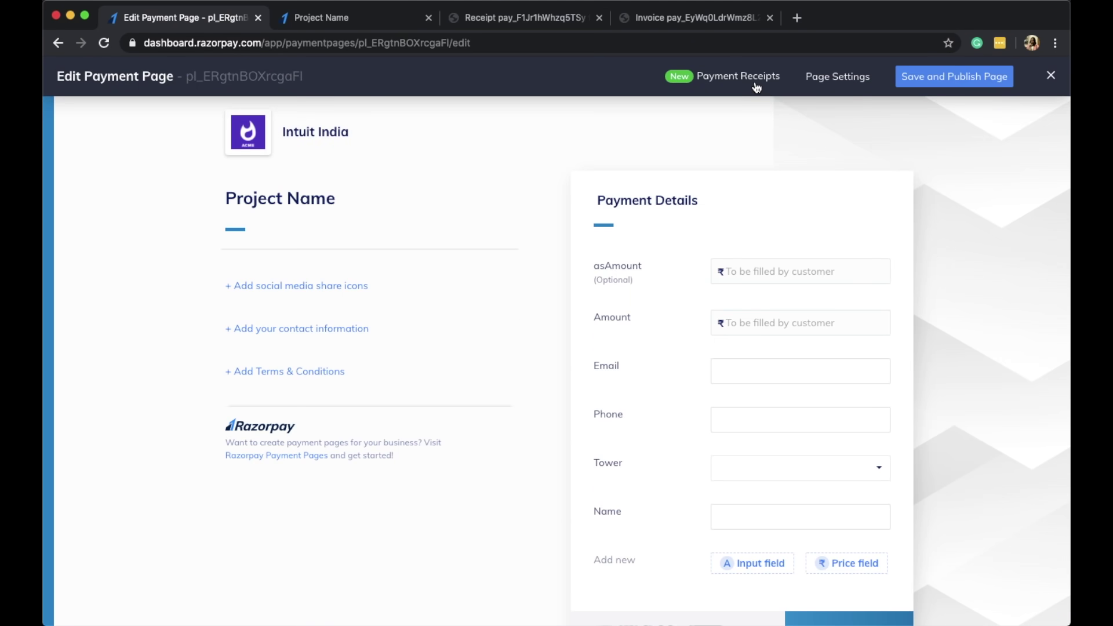
left_click(755, 82)
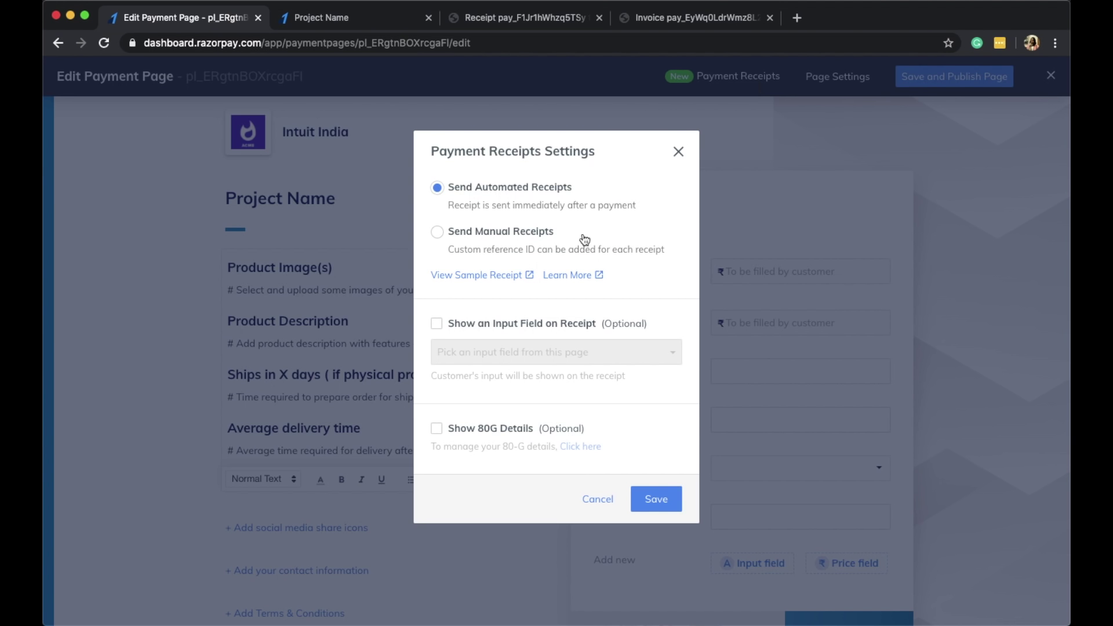
Show the customer's Tower input on receipts and choose Send Manual Receipts.
left_click(565, 323)
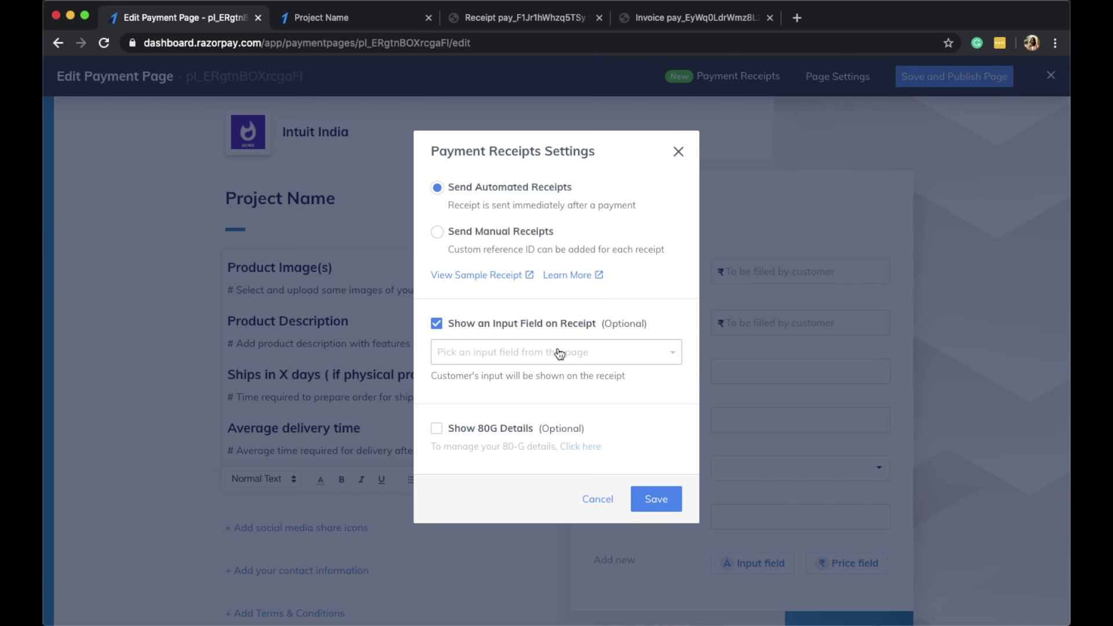
left_click(558, 351)
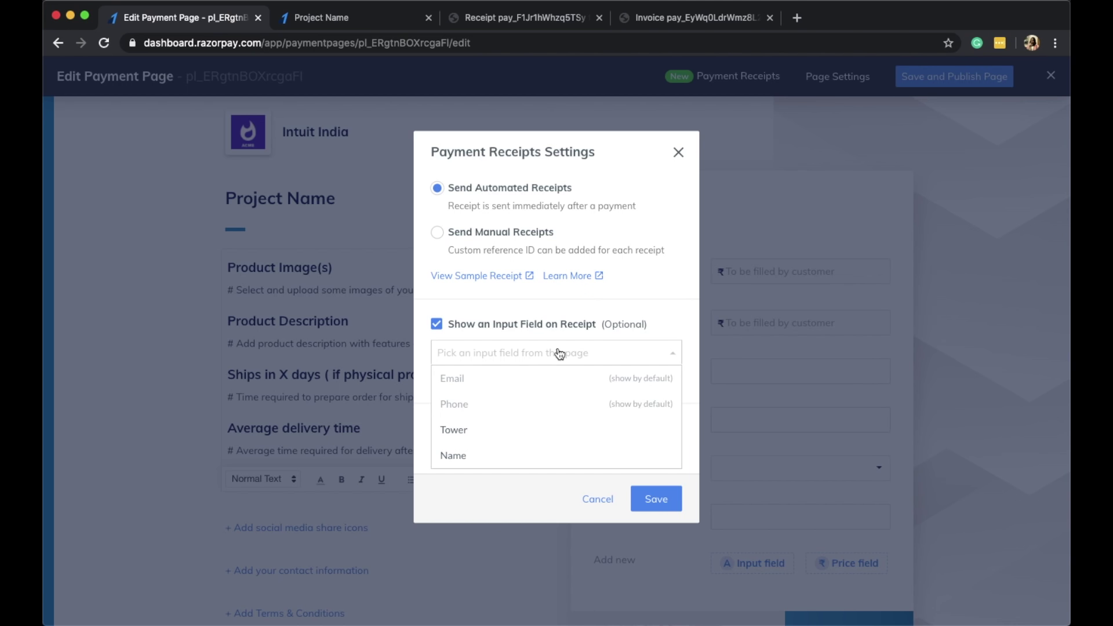
left_click(532, 439)
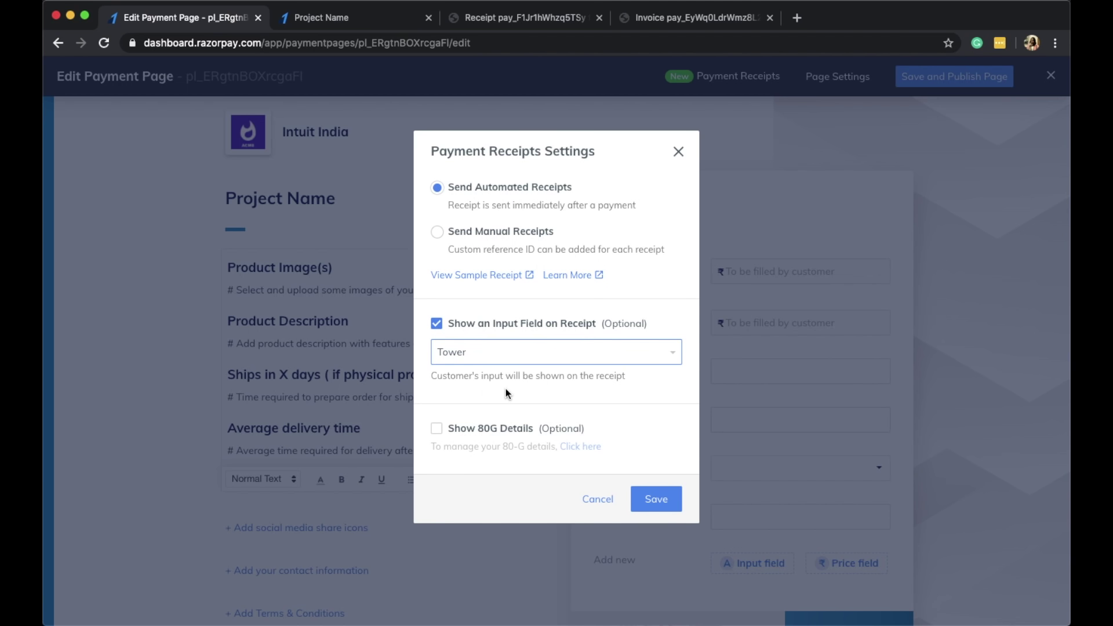
left_click(525, 233)
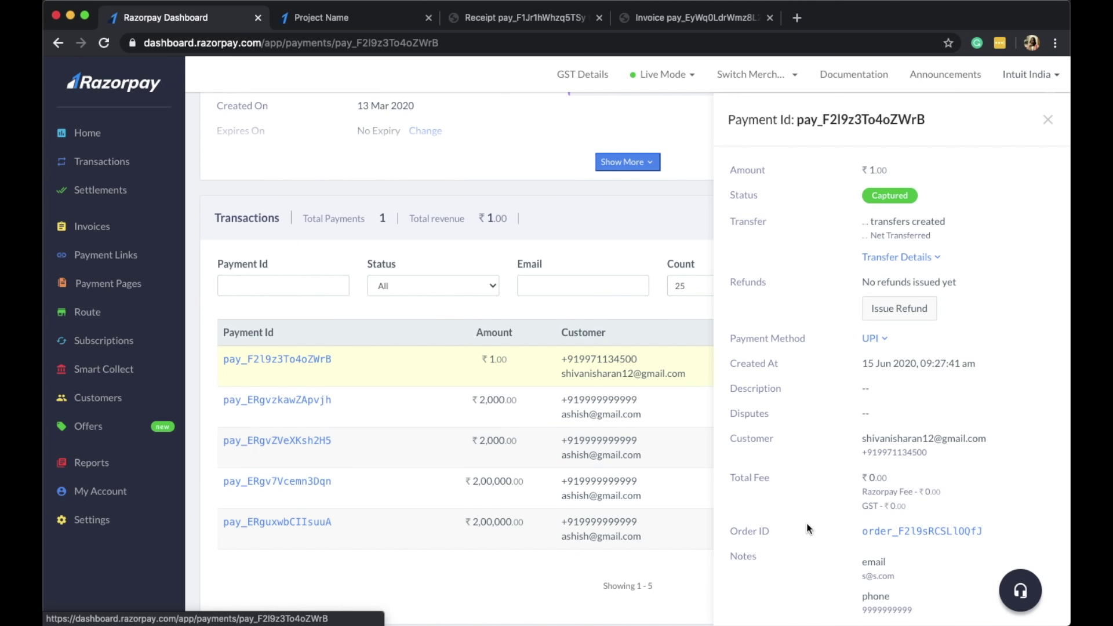
Send a manual receipt for the ₹1 payment with reference ID test1234.
scroll(811, 525, "down", 5)
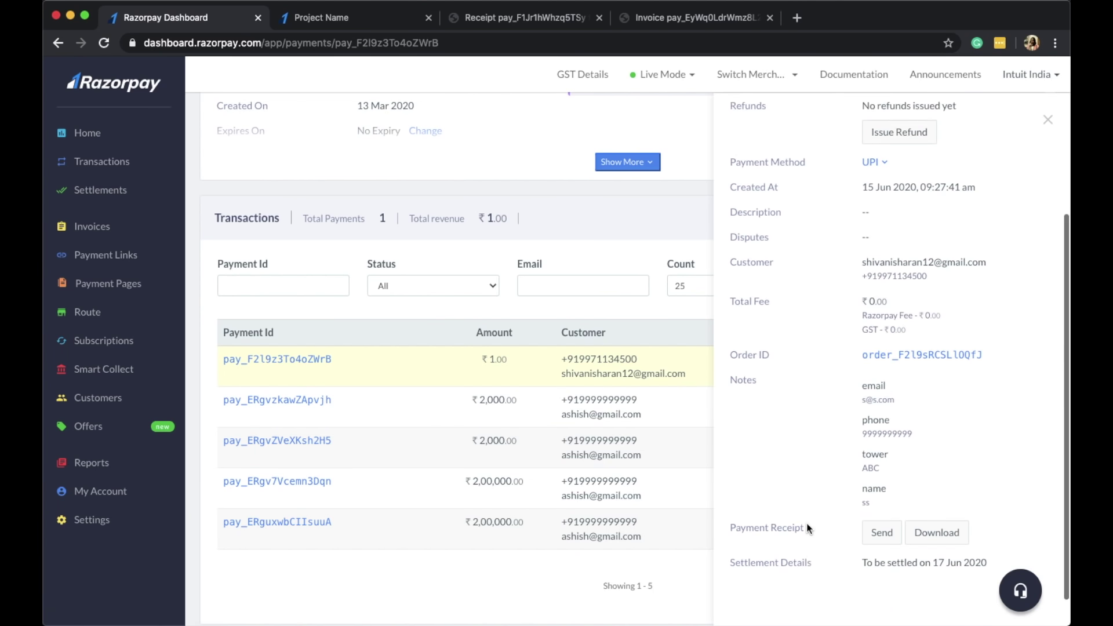
left_click(881, 502)
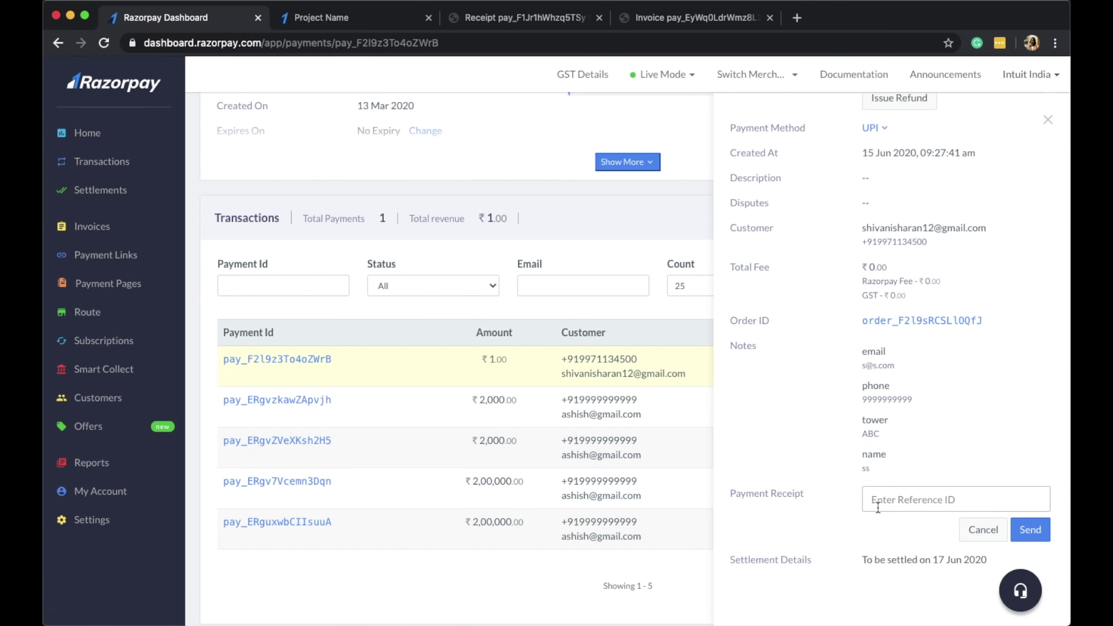
left_click(877, 508)
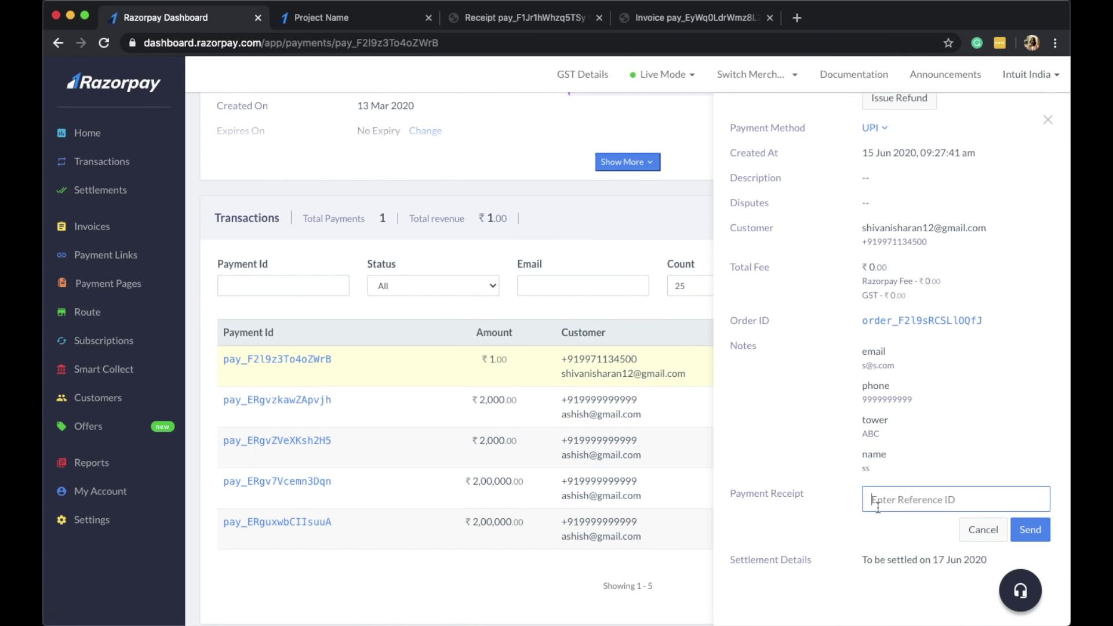
type("test1234")
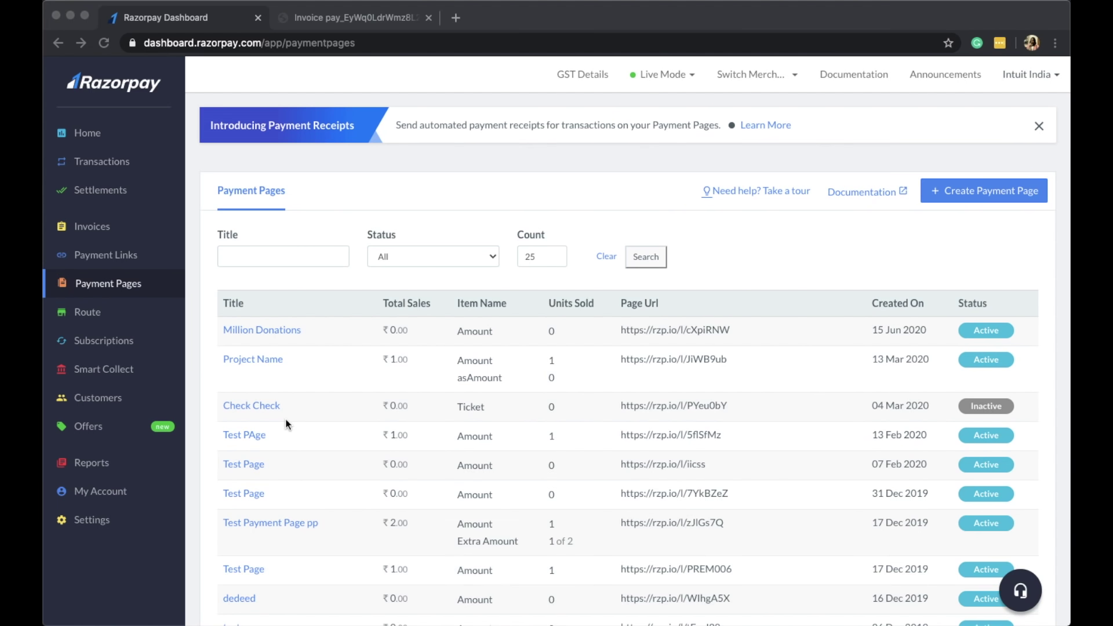
Open the Million Donations page editor showing its Amount, Email, Phone and Cause fields.
left_click(283, 329)
left_click(284, 329)
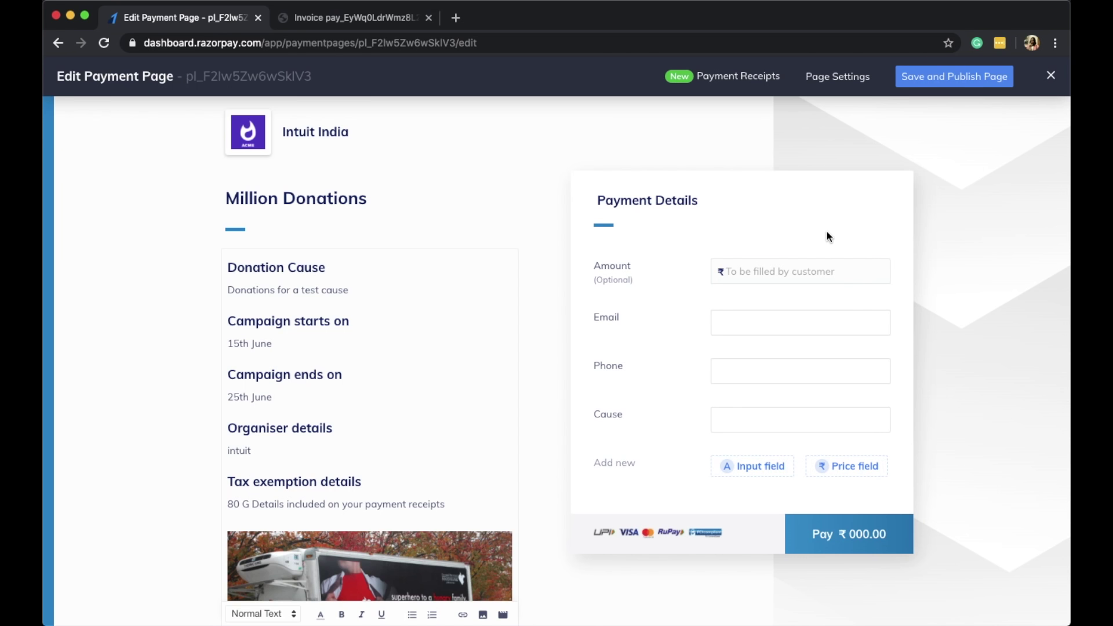
mouse_move(676, 340)
mouse_move(661, 429)
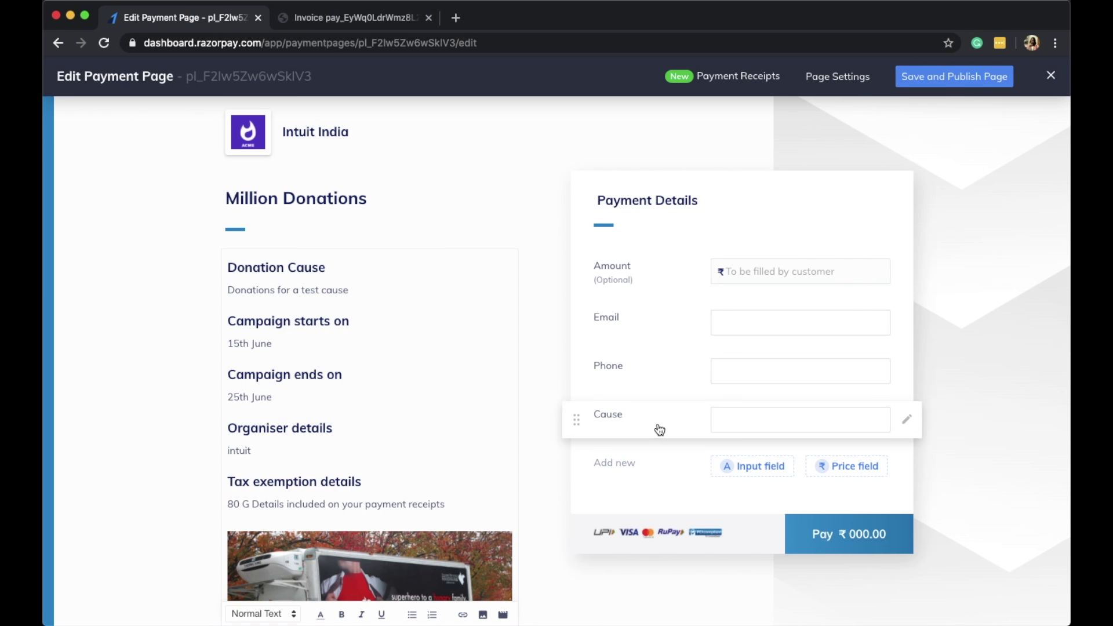
mouse_move(715, 273)
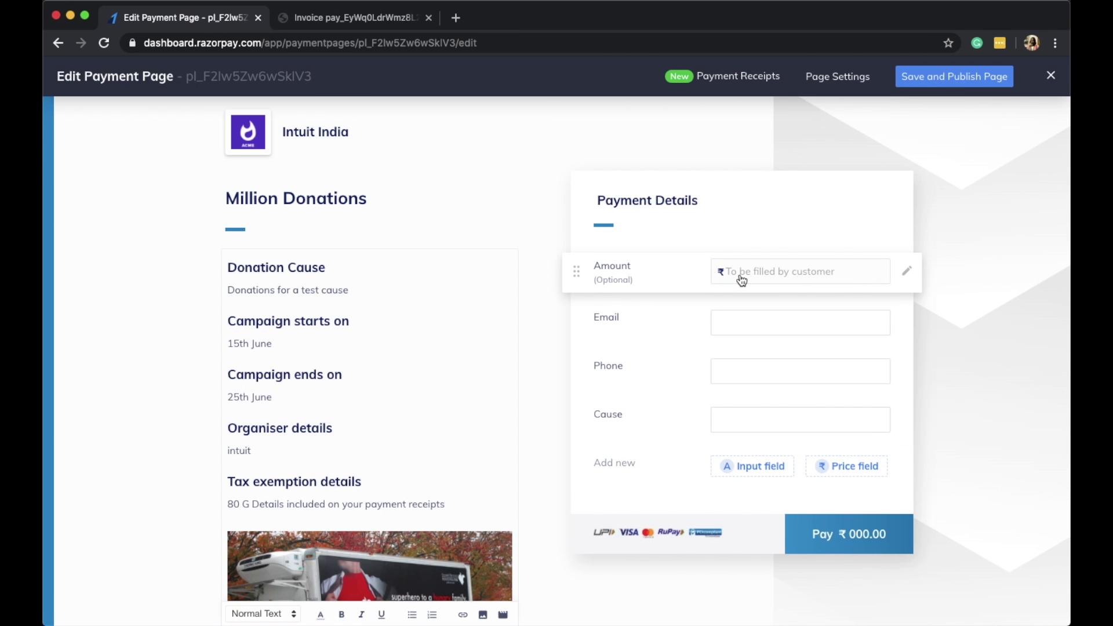
Bring up the 80G Details form from the Million Donations page's receipt settings.
left_click(740, 77)
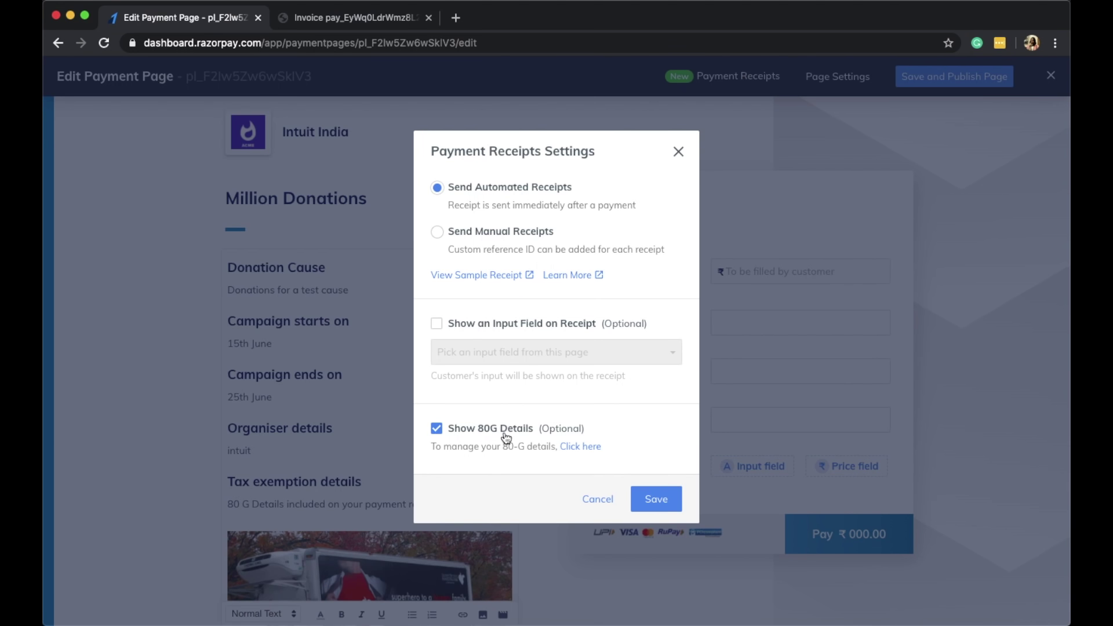
left_click(575, 447)
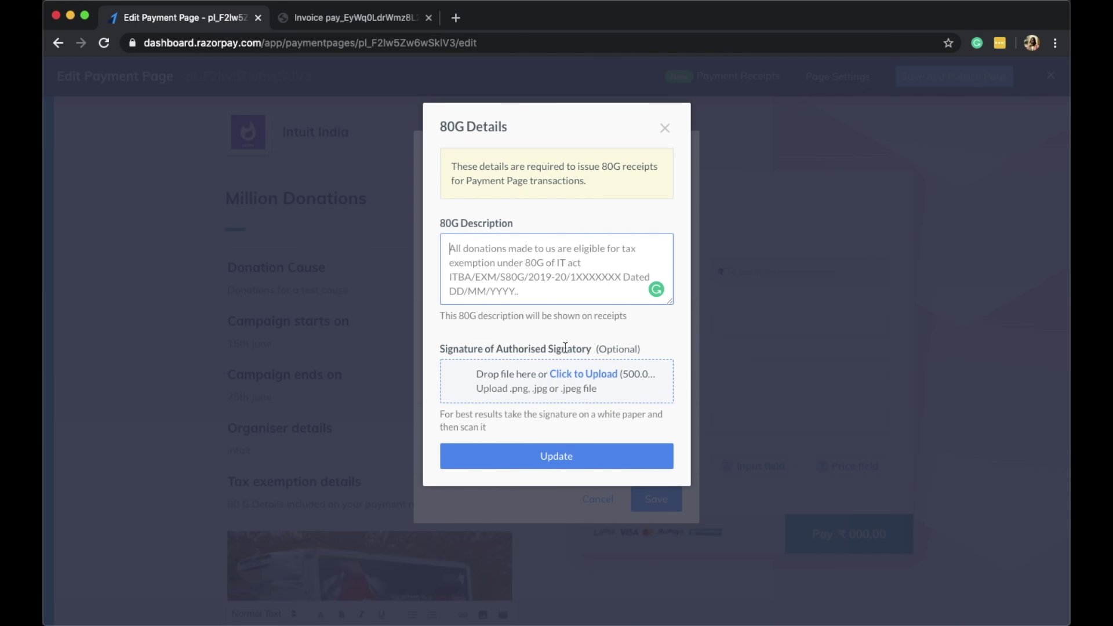
Upload the Signature Org image as the 80G authorised signature, shrunk to fit the crop area.
left_click(569, 370)
left_click(439, 326)
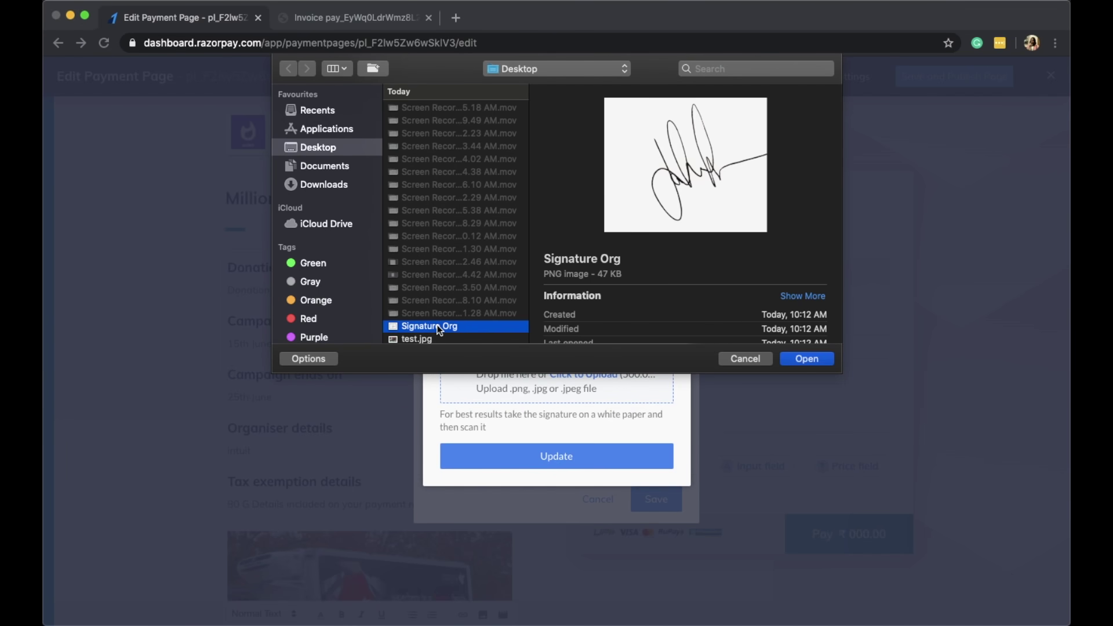
left_click(812, 359)
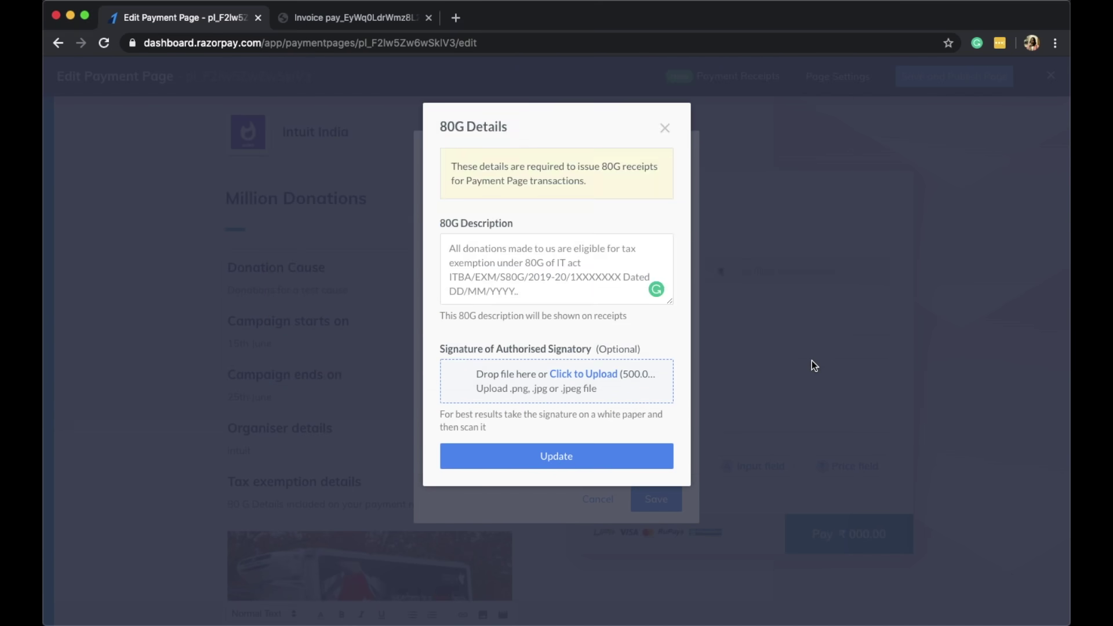
left_click_drag(473, 381, 398, 380)
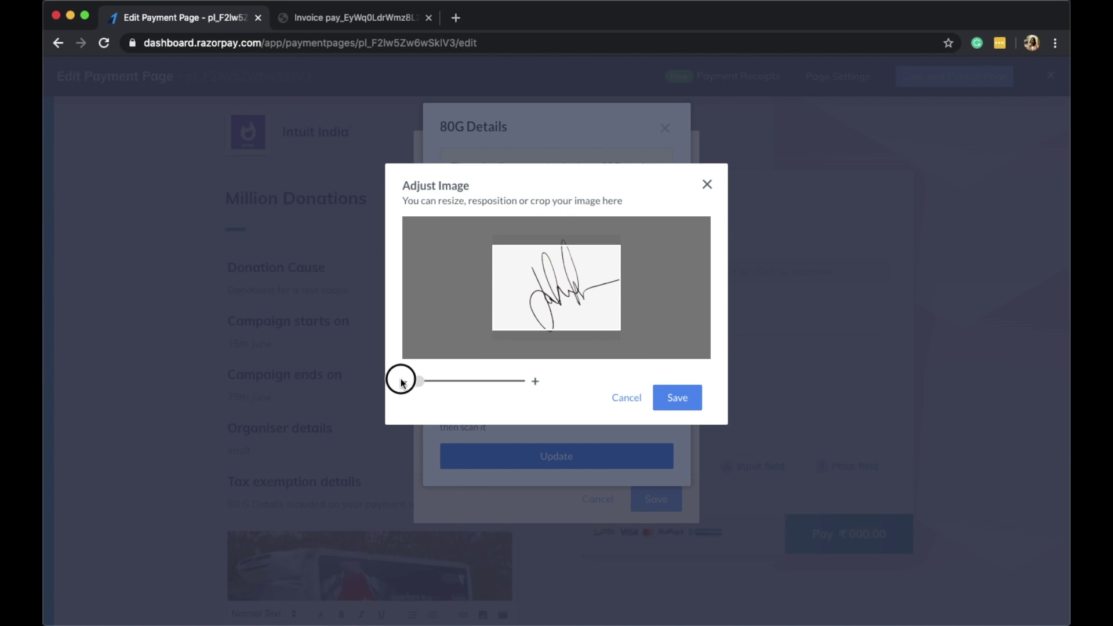
left_click(677, 397)
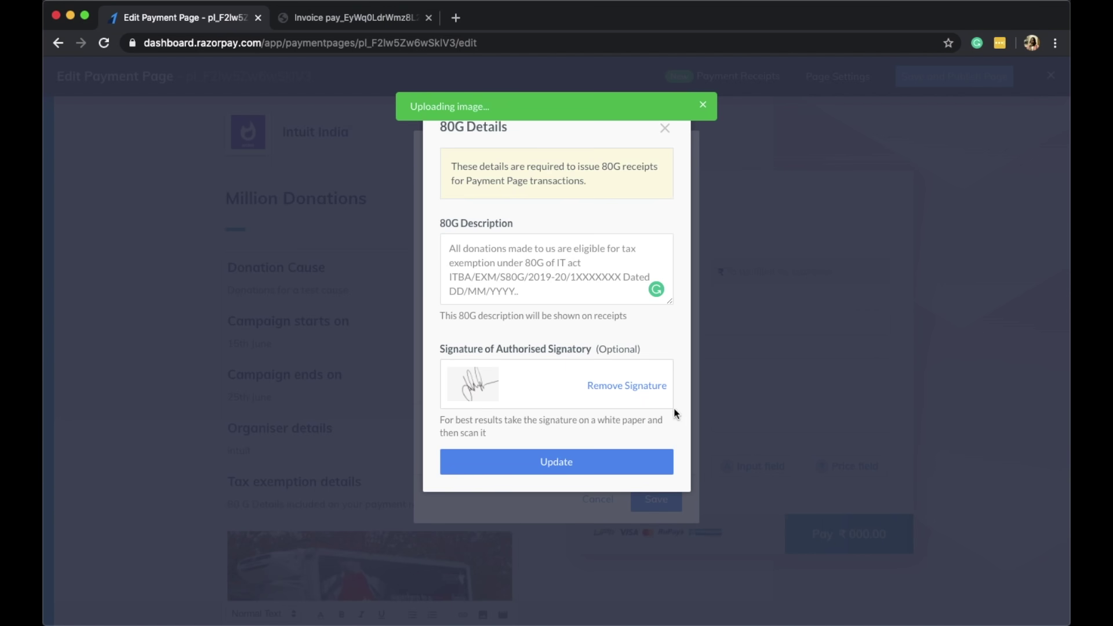
Save the 80G details and receipt settings, then save and publish the page.
left_click(640, 471)
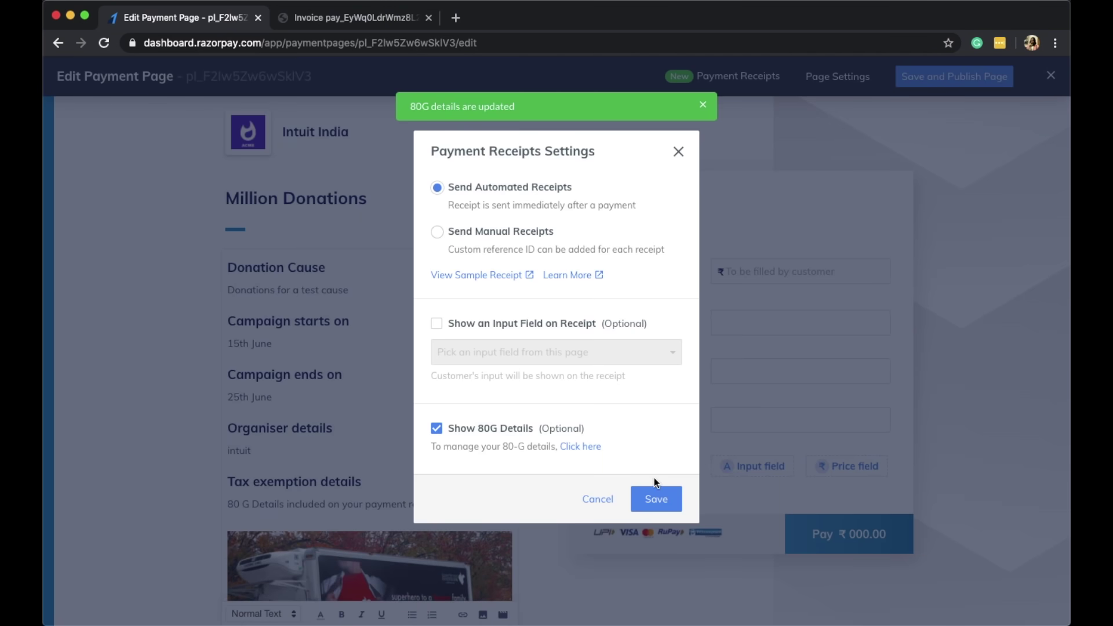
left_click(657, 499)
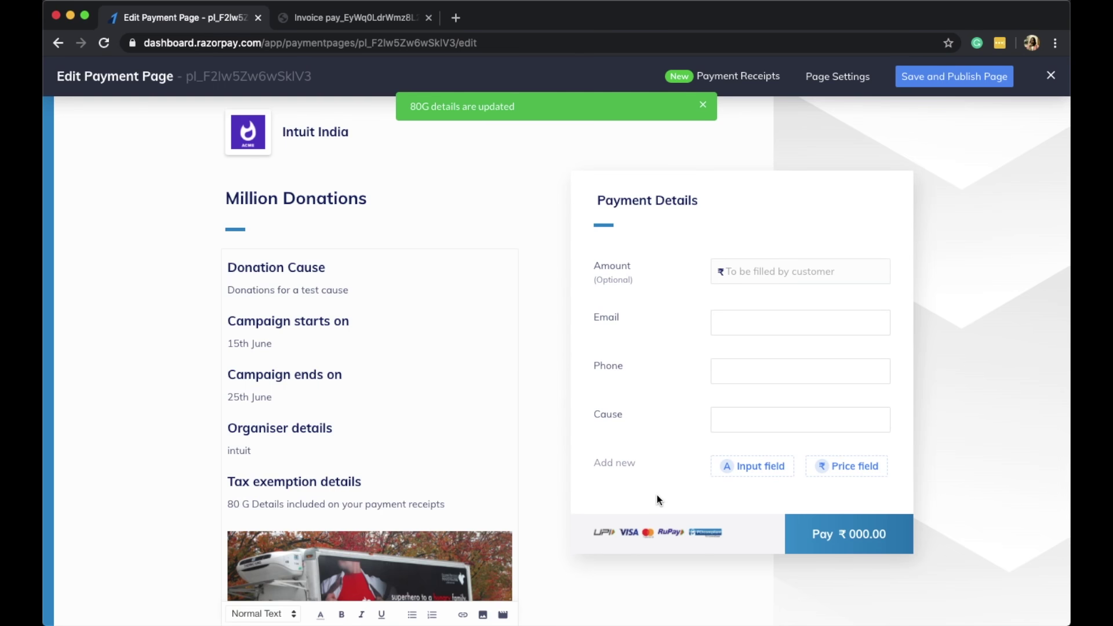
left_click(1006, 84)
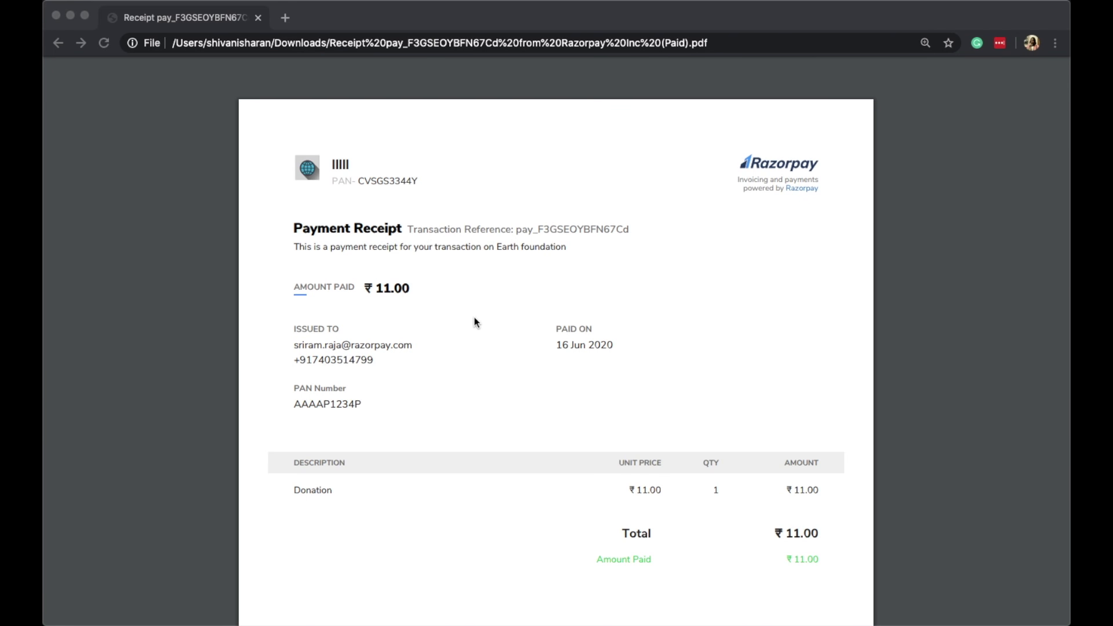
Scroll the ₹11.00 receipt to check the 80G exemption note and signature, then back to top.
scroll(474, 323, "down", 3)
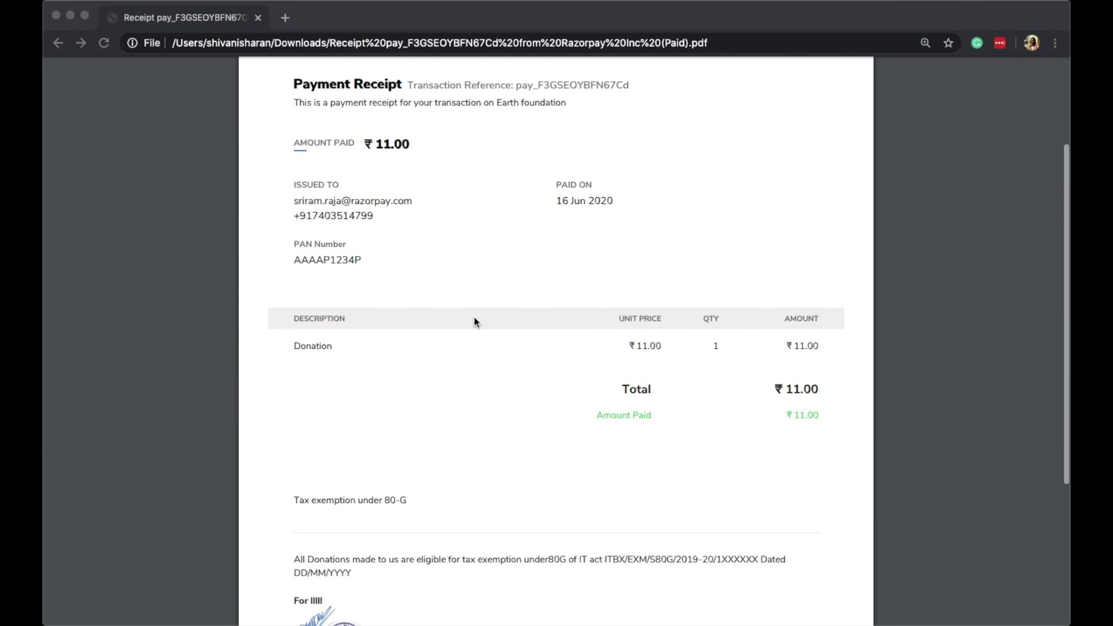
scroll(474, 322, "down", 5)
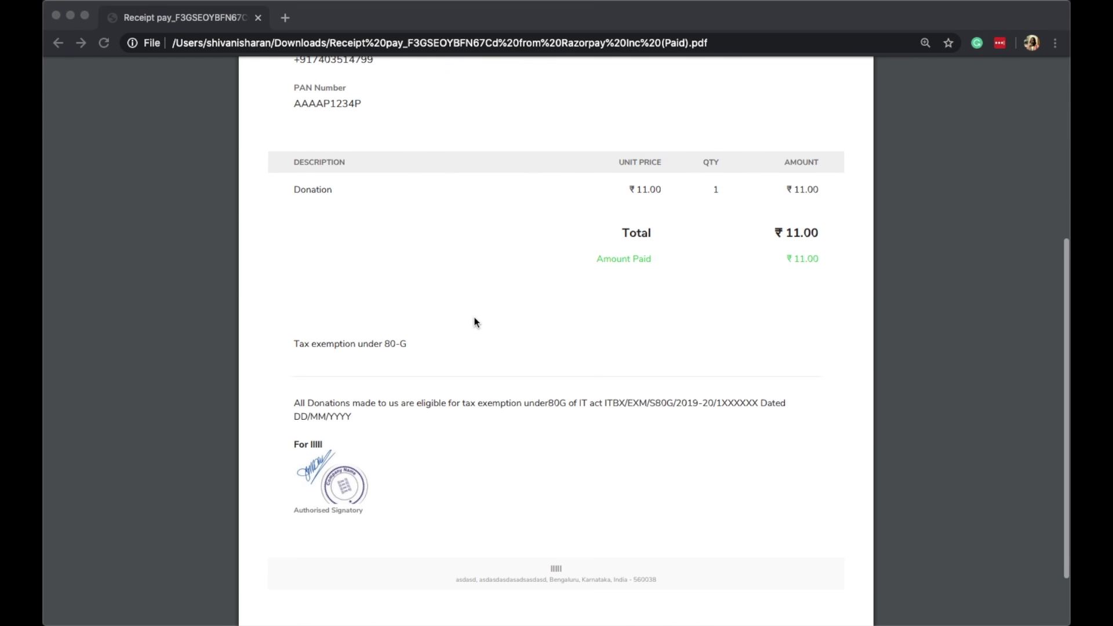
scroll(474, 322, "down", 1)
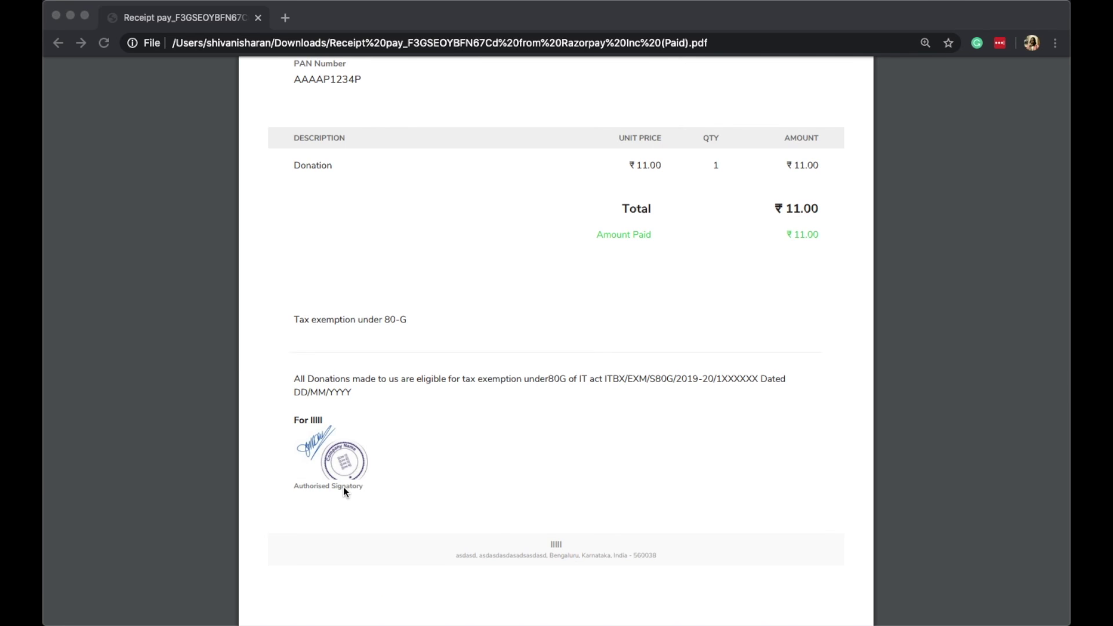
scroll(619, 561, "up", 6)
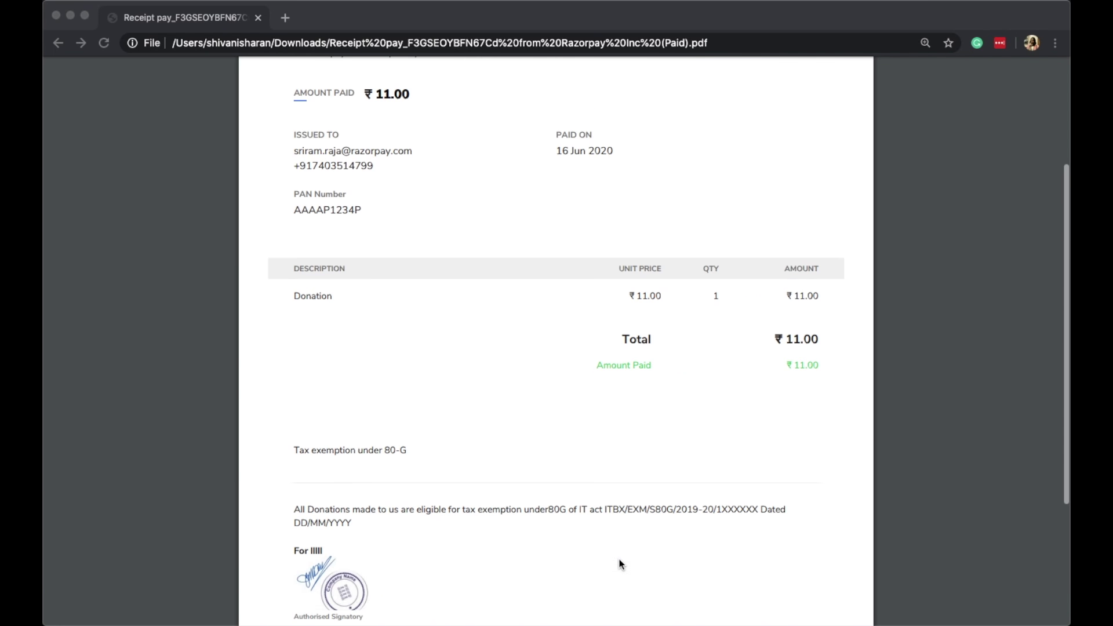